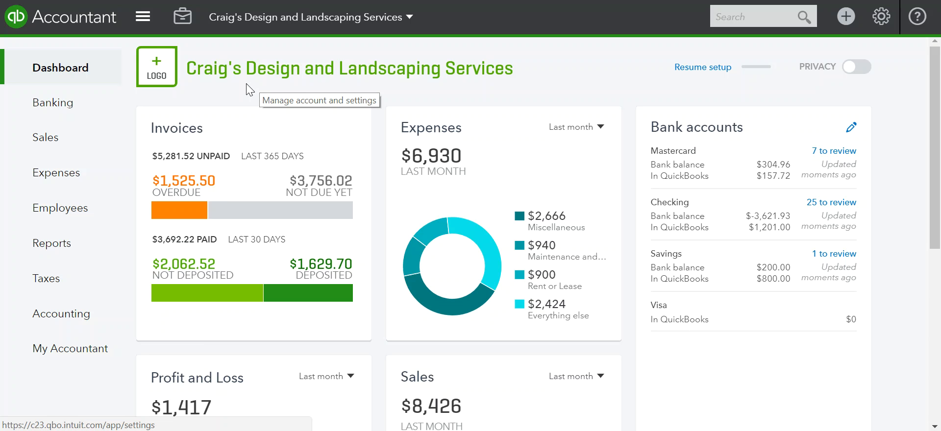
# Start a new bank rule and name it "Laras Lamination".
pyautogui.click(53, 109)
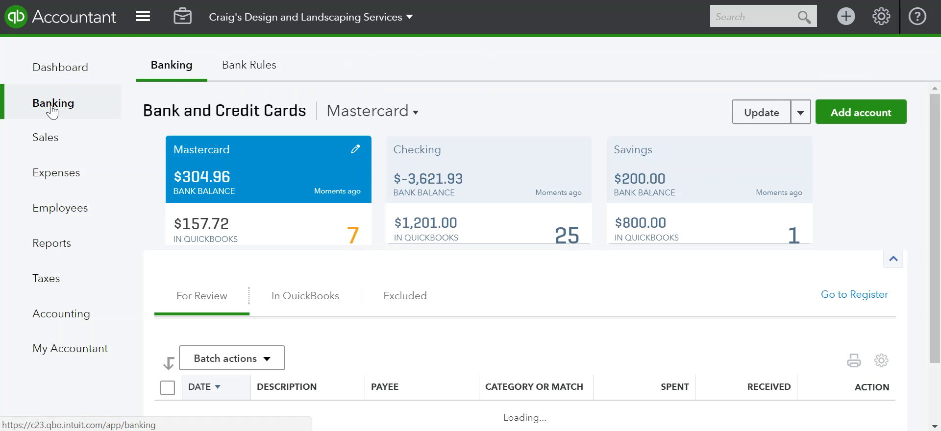
pyautogui.scroll(-6, 349, 184)
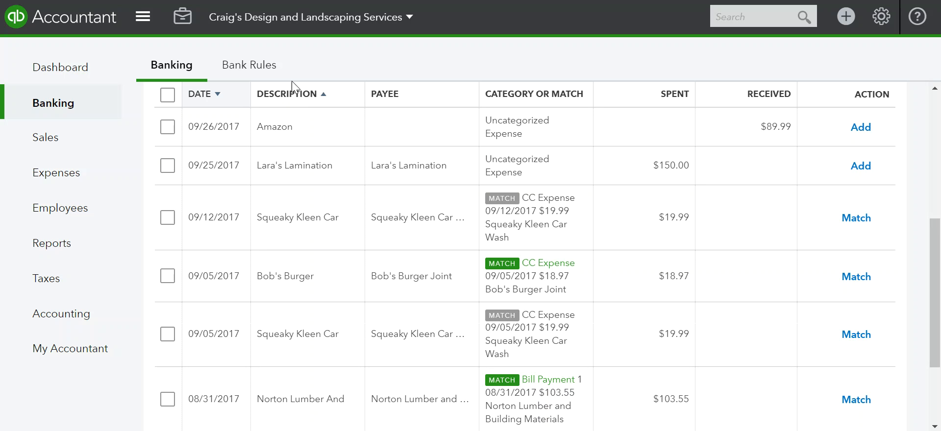
pyautogui.click(245, 72)
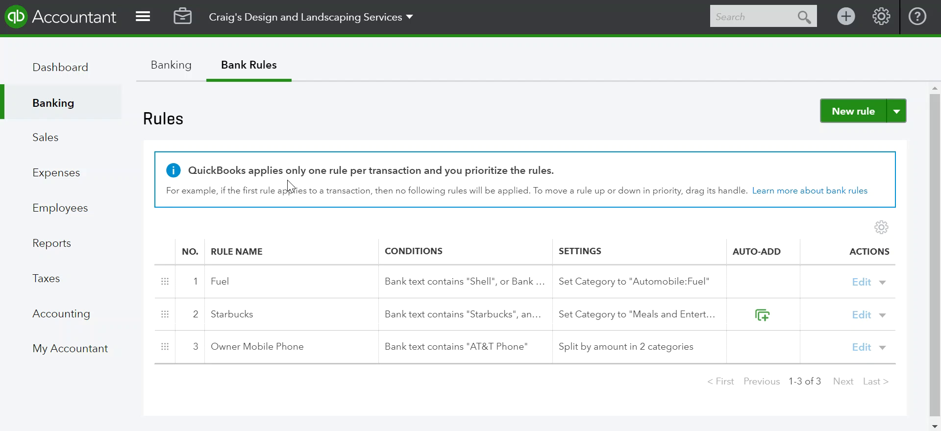
pyautogui.click(853, 112)
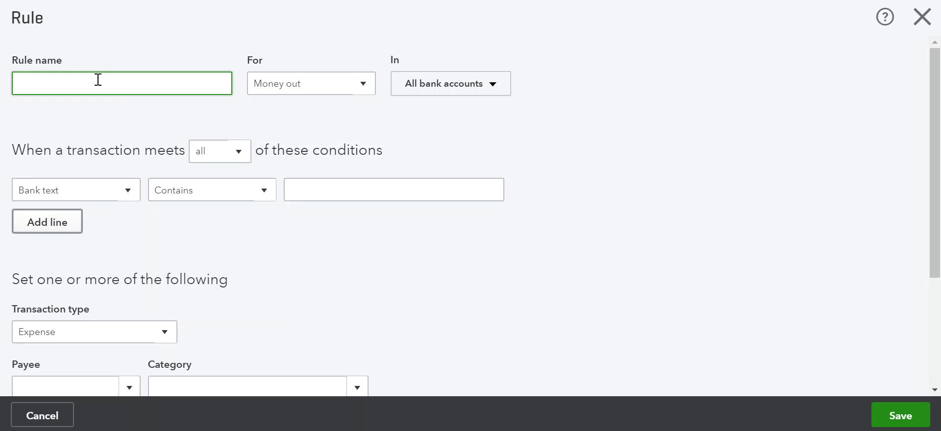
pyautogui.write('Laras Lamination')
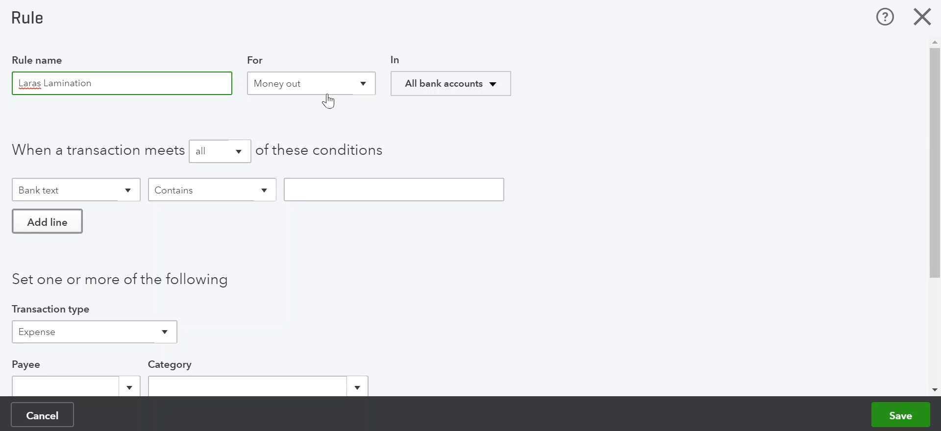
# Set the rule to cover Money out transactions in all bank accounts.
pyautogui.click(363, 89)
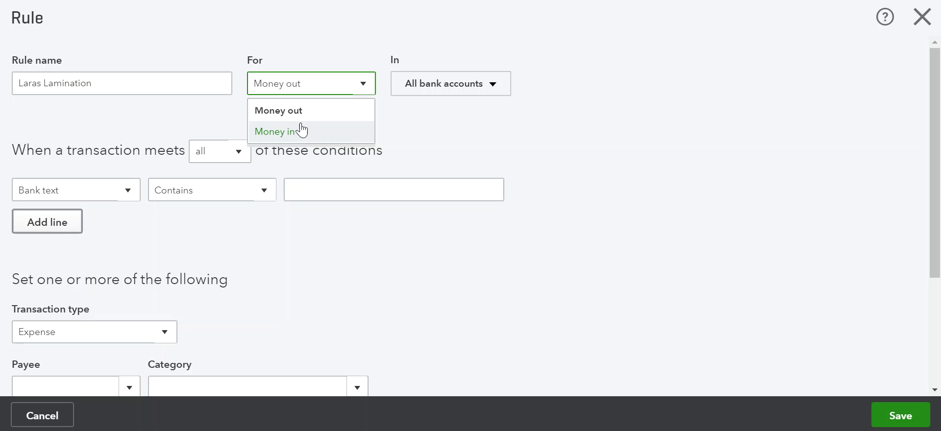
pyautogui.click(300, 110)
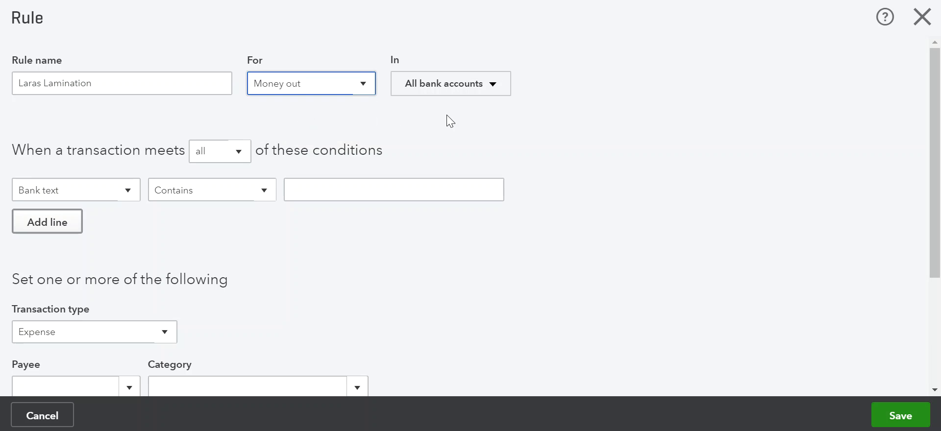
pyautogui.click(492, 88)
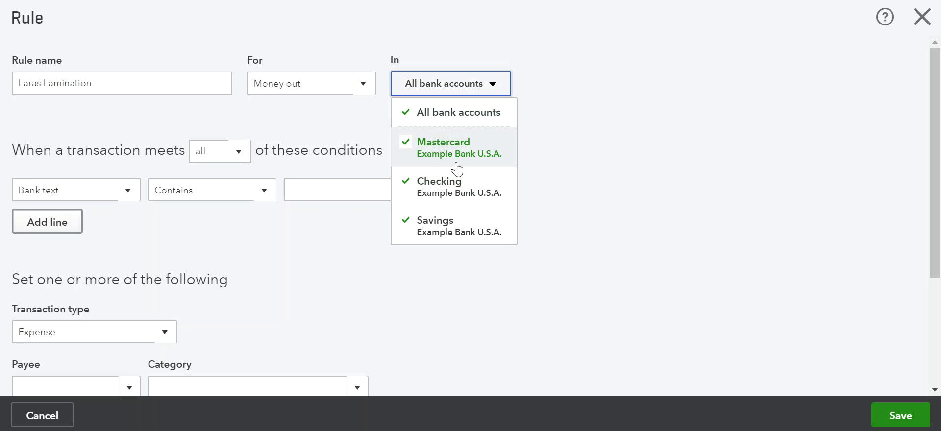
pyautogui.click(432, 232)
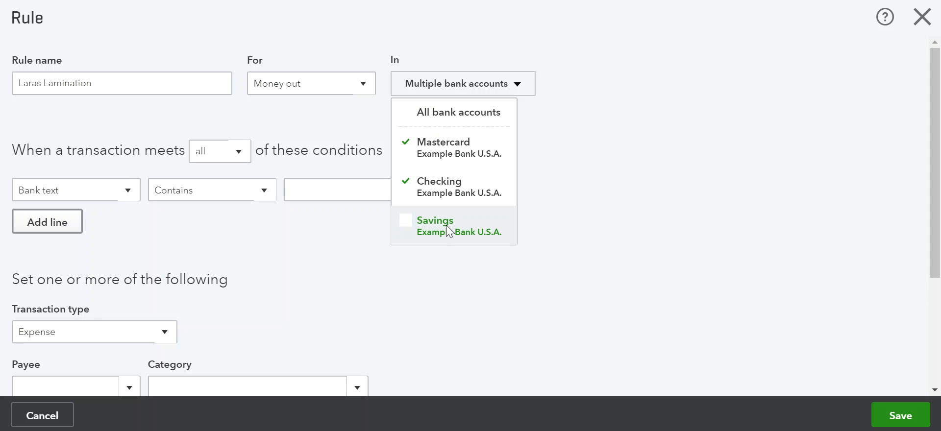
pyautogui.click(443, 220)
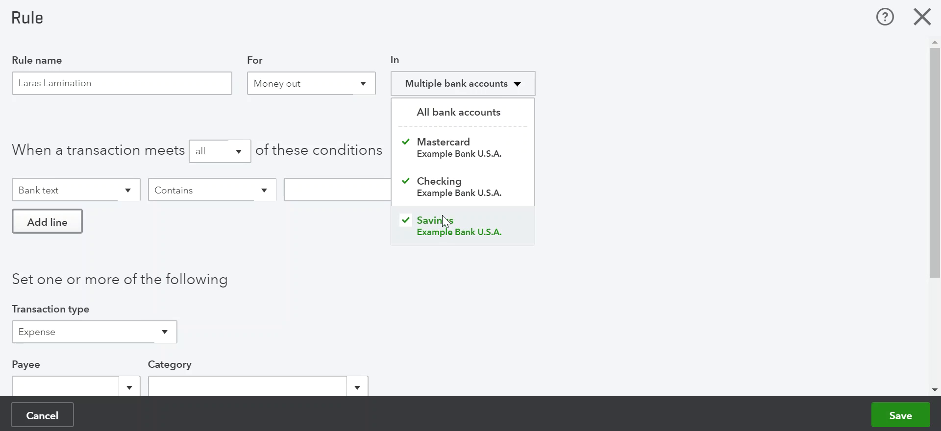
pyautogui.click(464, 116)
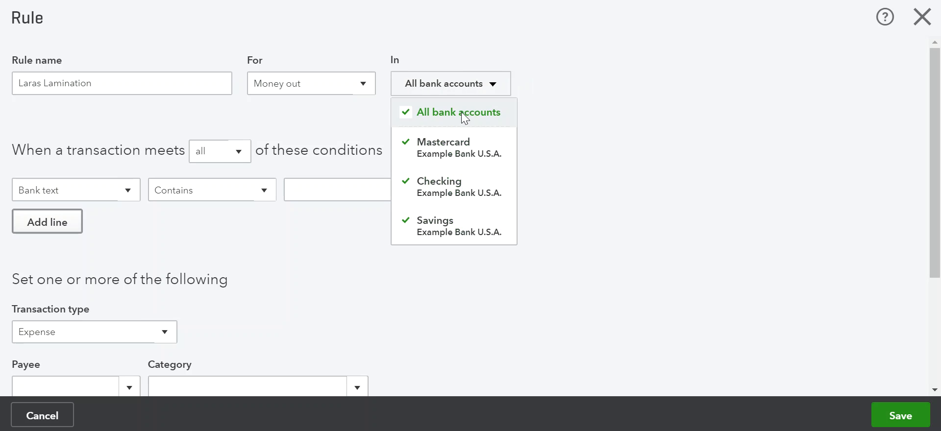
pyautogui.click(493, 88)
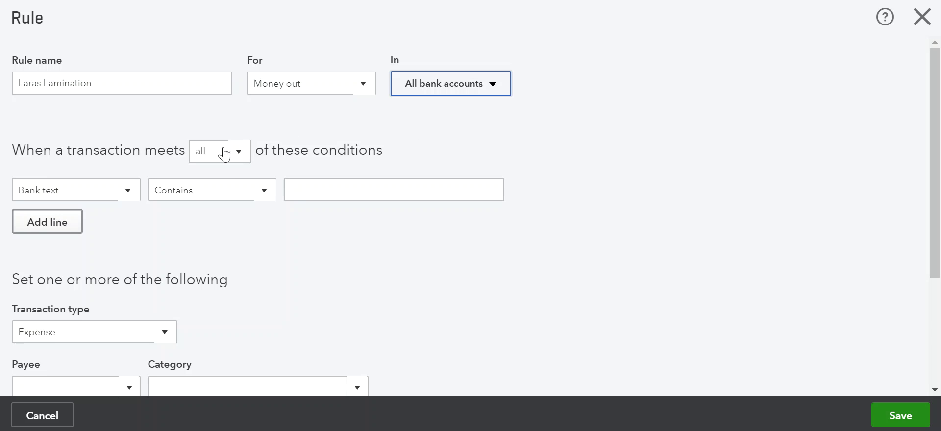
# Set the rule's condition to match all transactions whose Description contains "Lara's Lamination".
pyautogui.click(246, 156)
pyautogui.click(246, 157)
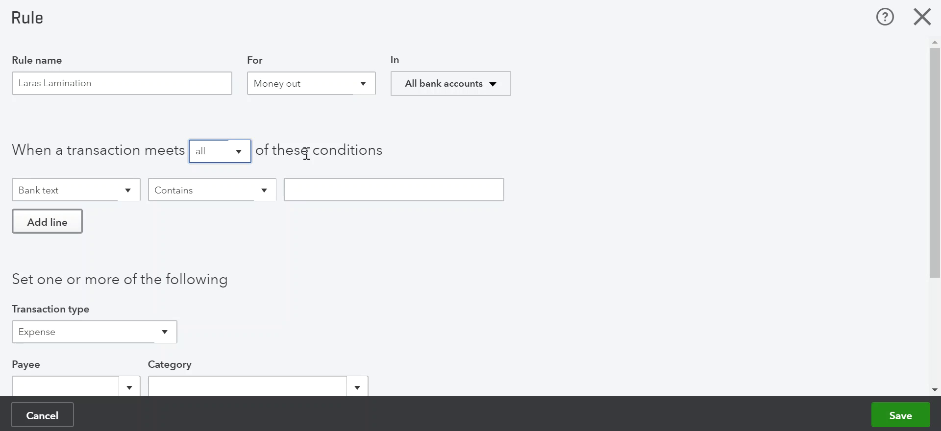
pyautogui.click(131, 196)
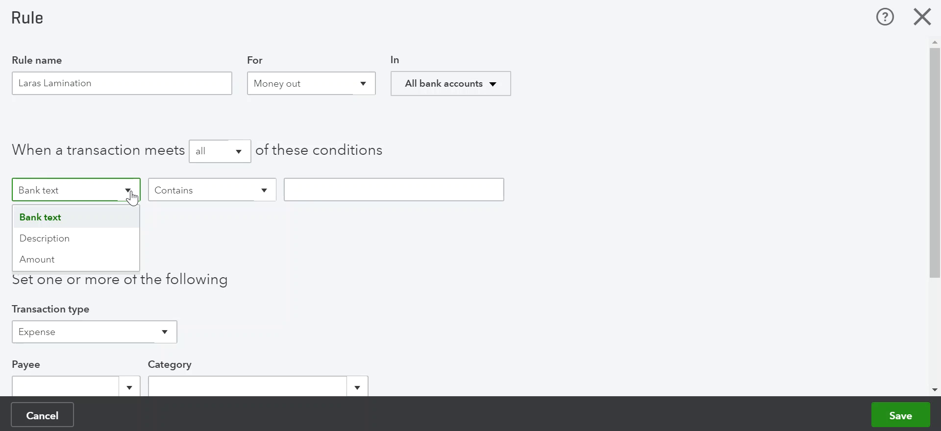
pyautogui.click(111, 239)
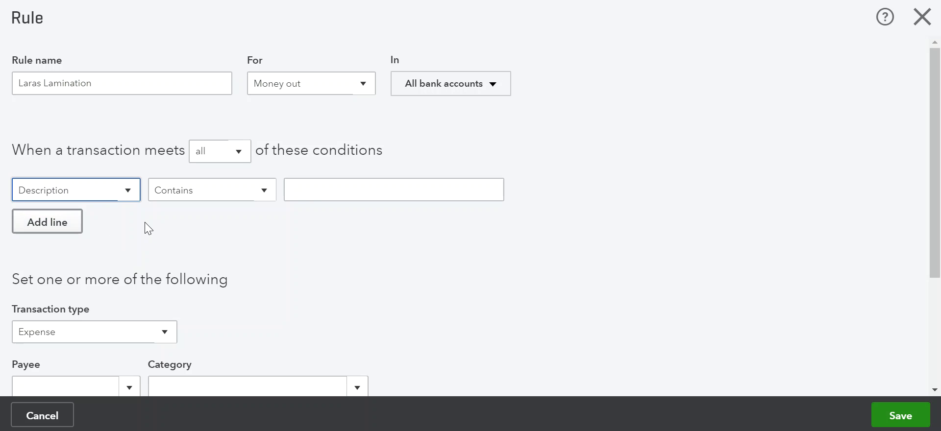
pyautogui.click(324, 182)
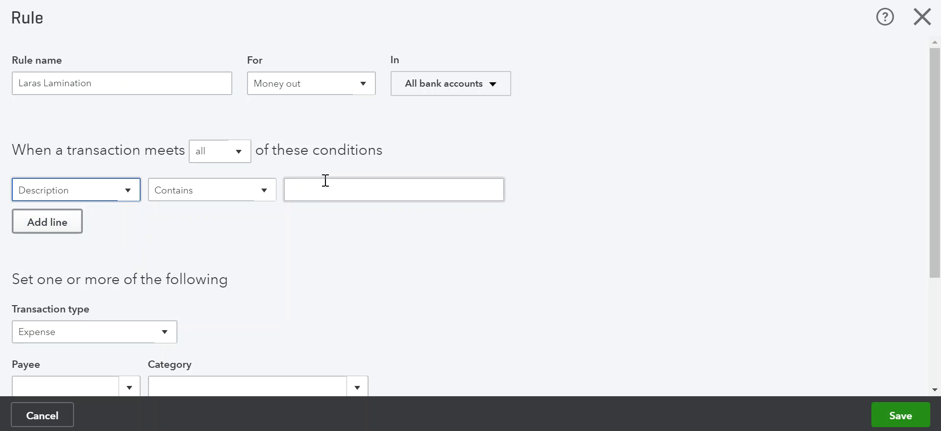
pyautogui.click(234, 199)
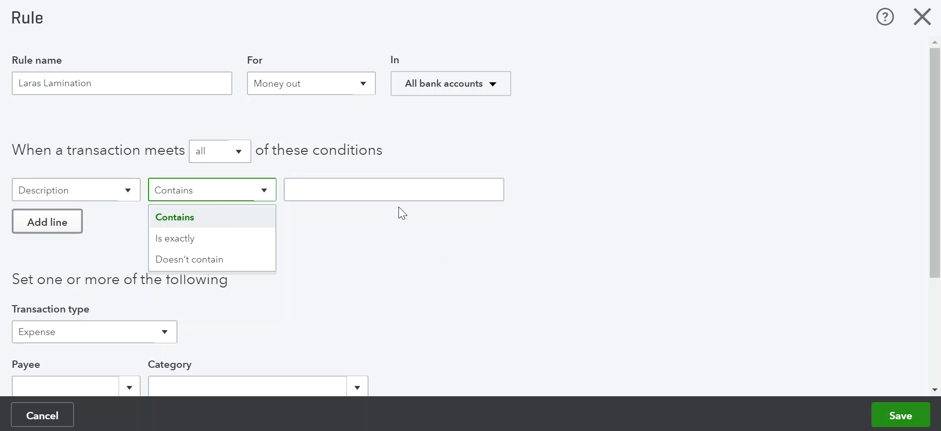
pyautogui.click(350, 188)
pyautogui.write('La')
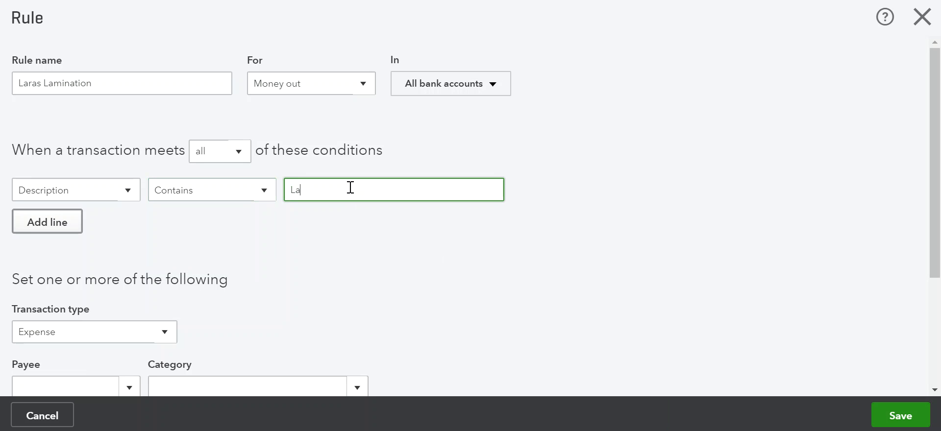
pyautogui.write("ra's Lamination")
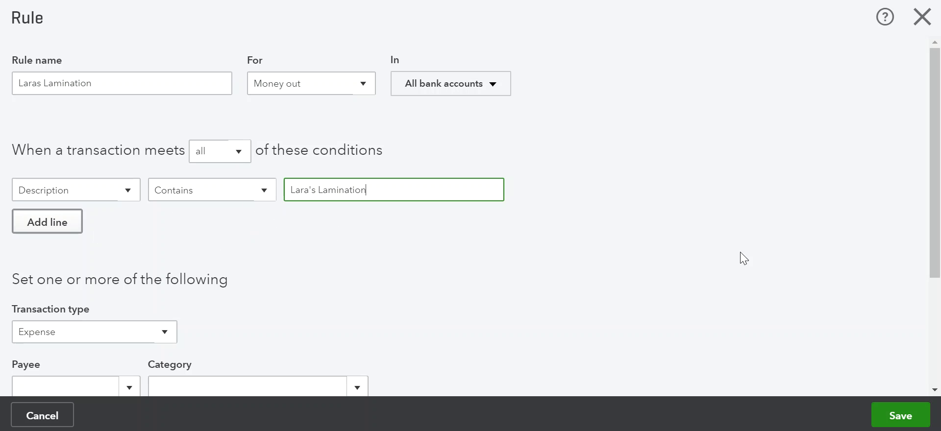
# Keep the transaction type as Expense and set the rule's payee to Lara's Lamination.
pyautogui.scroll(-3, 937, 185)
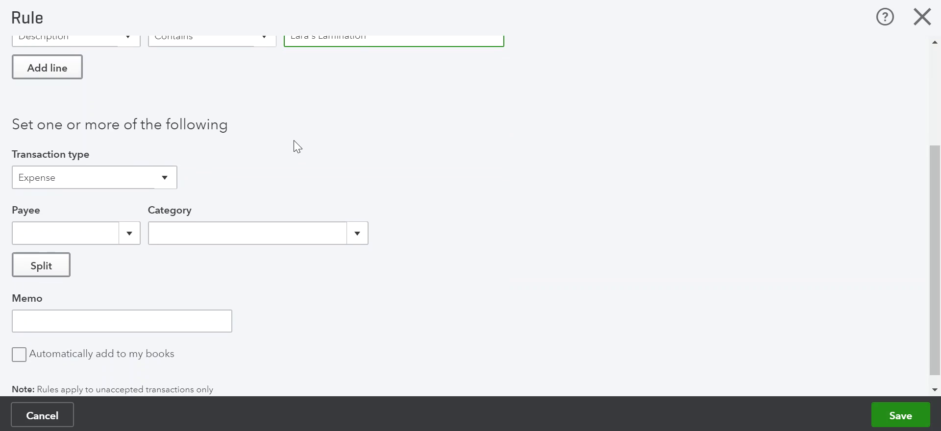
pyautogui.click(166, 180)
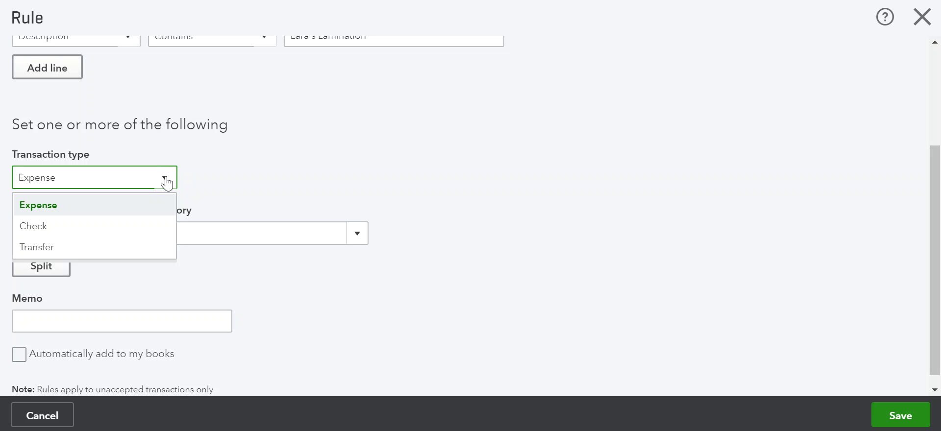
pyautogui.click(167, 178)
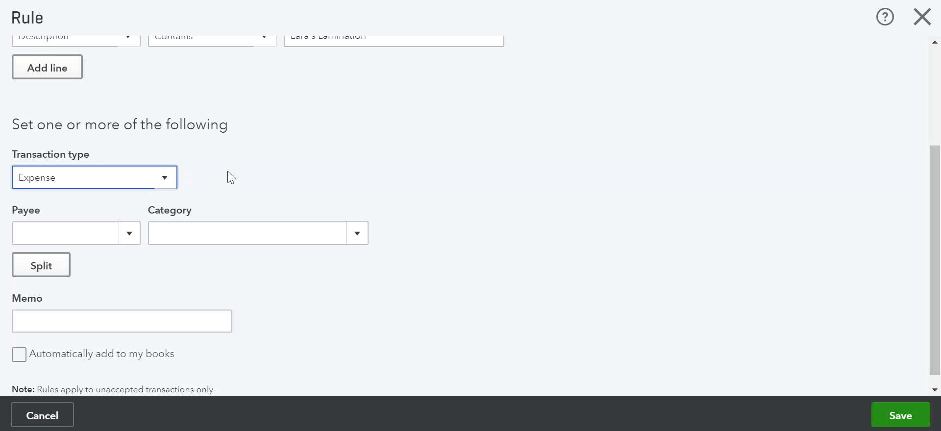
pyautogui.click(128, 240)
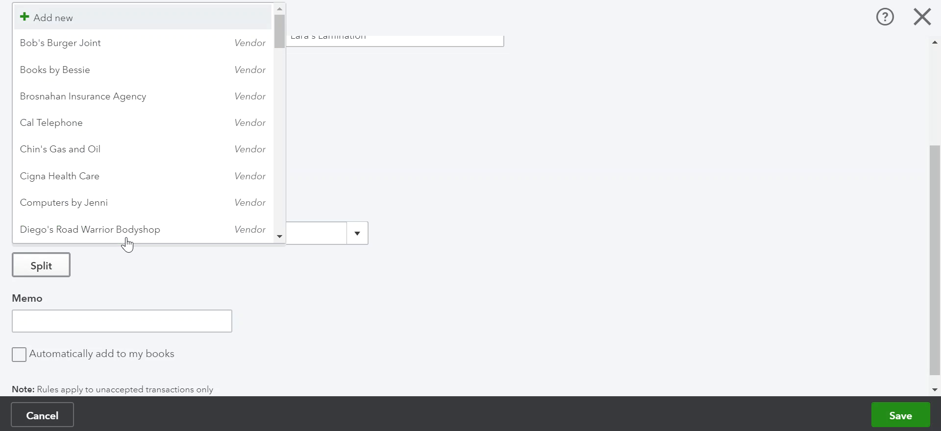
pyautogui.scroll(-8, 130, 173)
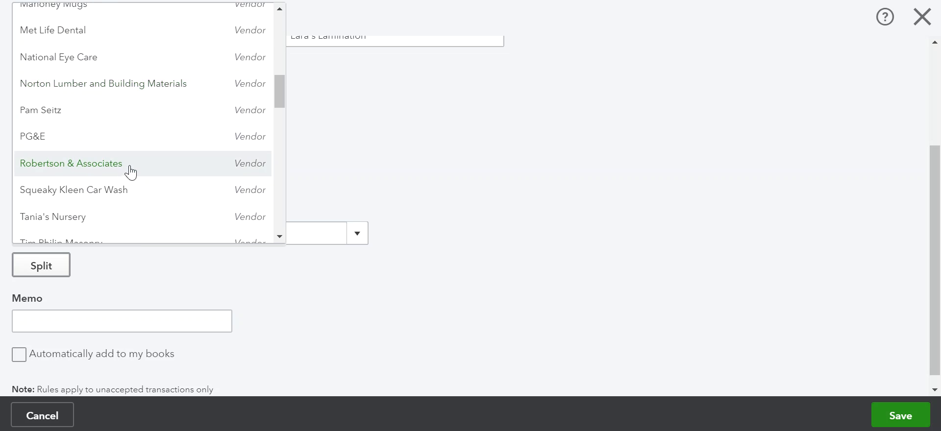
pyautogui.scroll(3, 130, 173)
pyautogui.click(114, 103)
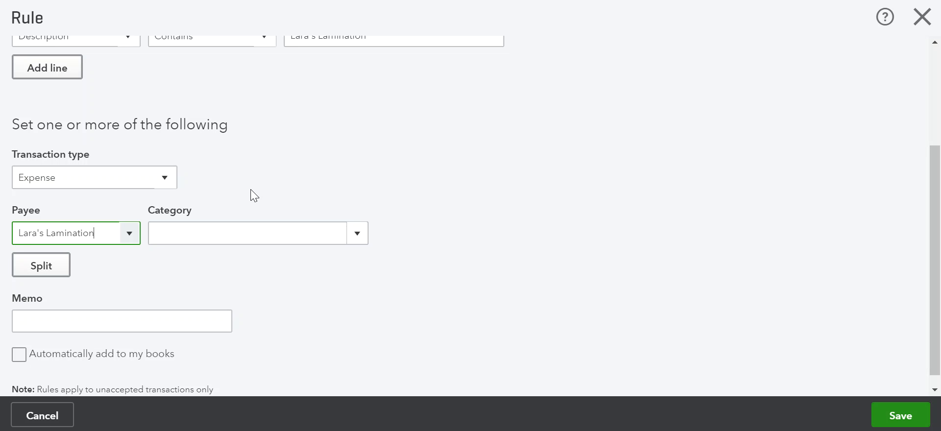
# Assign the Promotional expense category to the rule and save it.
pyautogui.click(362, 244)
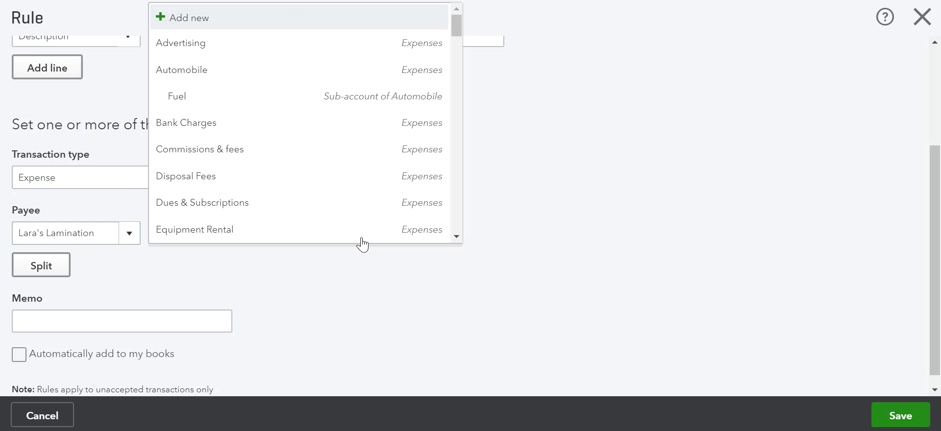
pyautogui.scroll(-4, 361, 225)
pyautogui.scroll(-6, 362, 227)
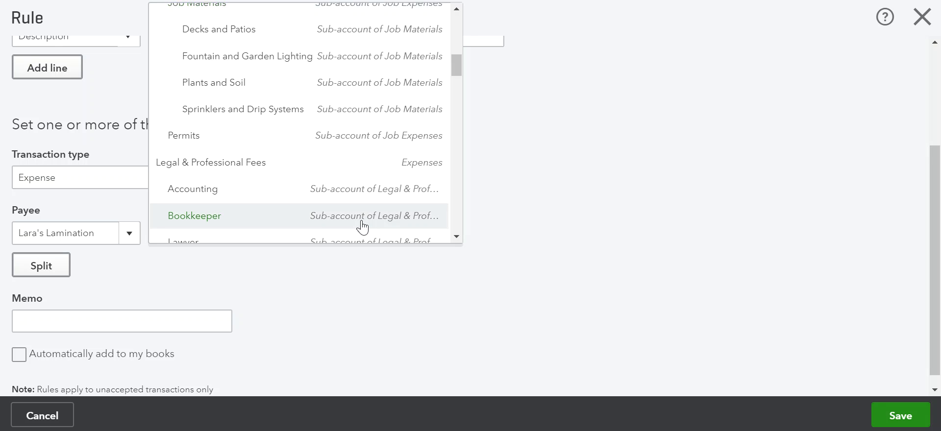
pyautogui.scroll(-3, 362, 227)
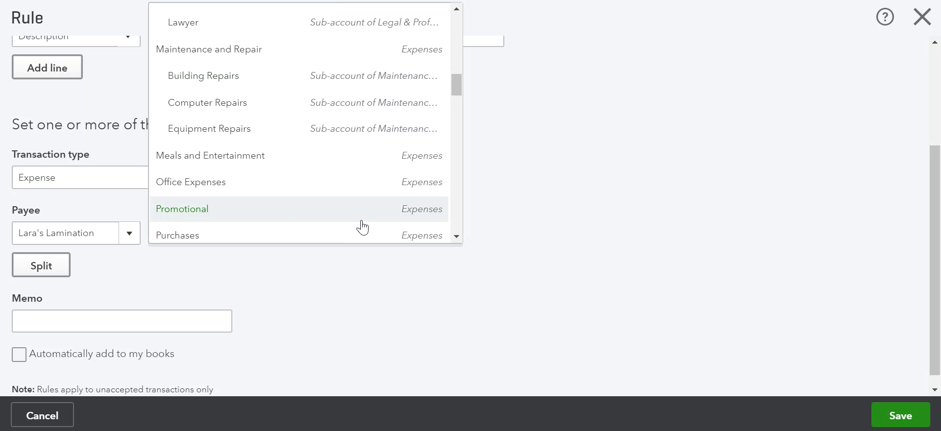
pyautogui.click(285, 215)
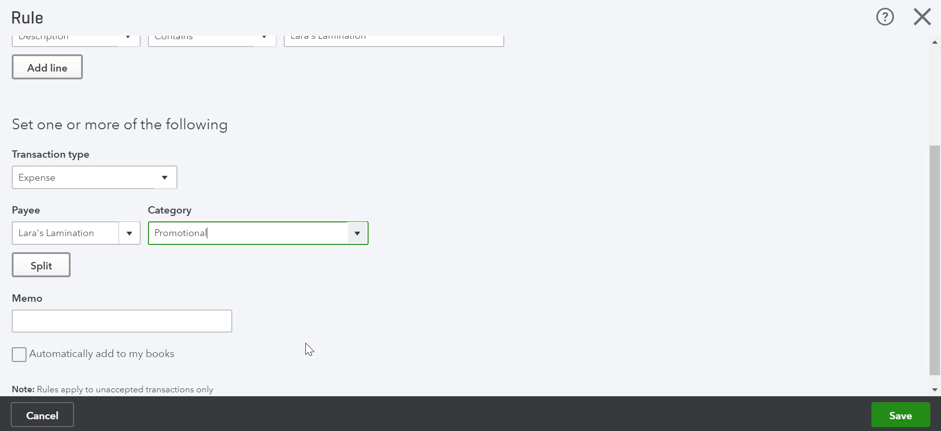
pyautogui.click(914, 421)
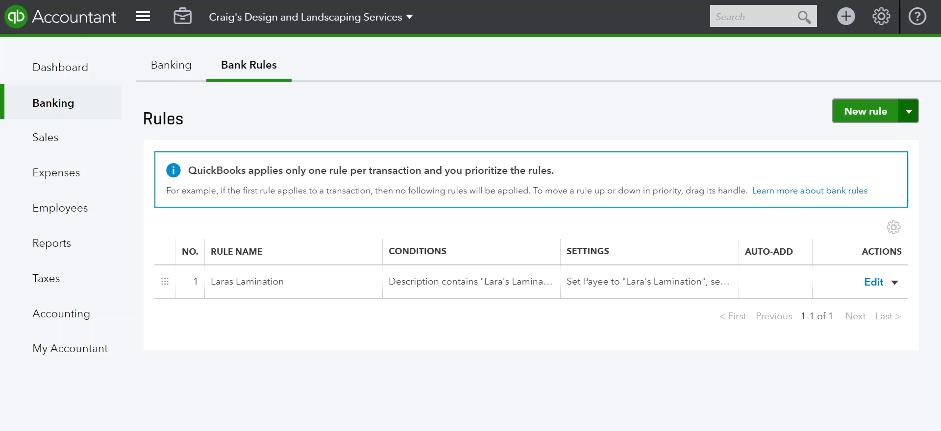
# Add the 09/25/2017 Lara's Lamination transaction from the Mastercard review list to the books.
pyautogui.click(184, 74)
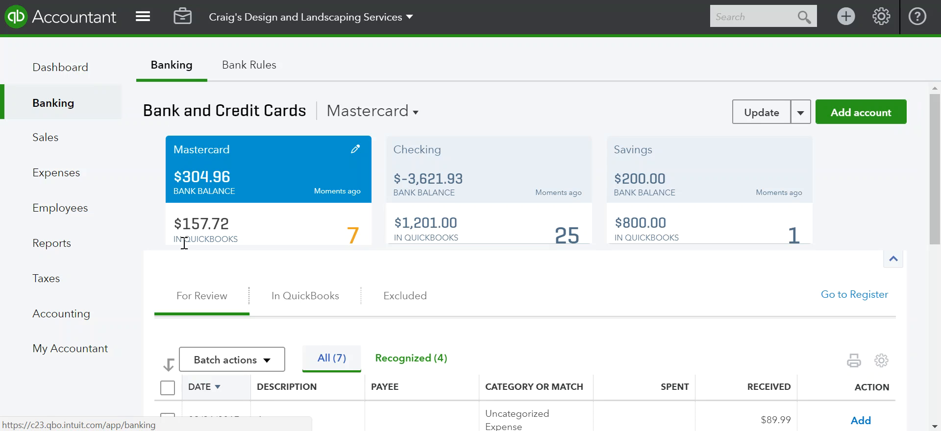
pyautogui.scroll(-5, 193, 277)
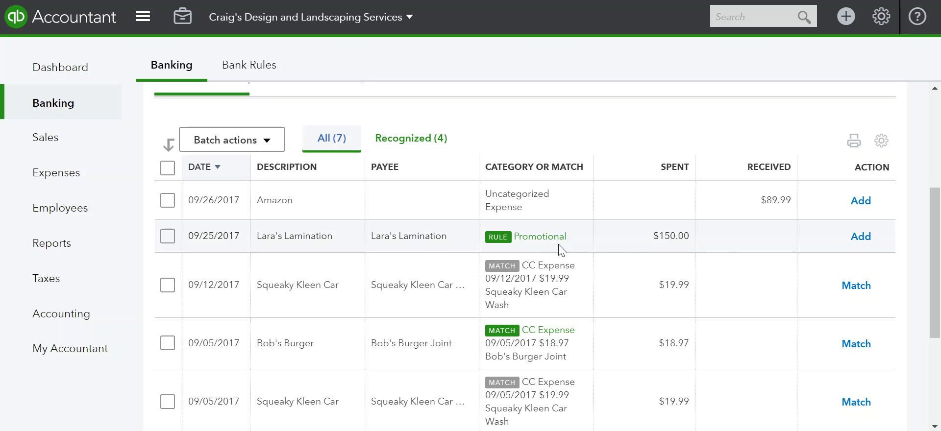
pyautogui.click(861, 237)
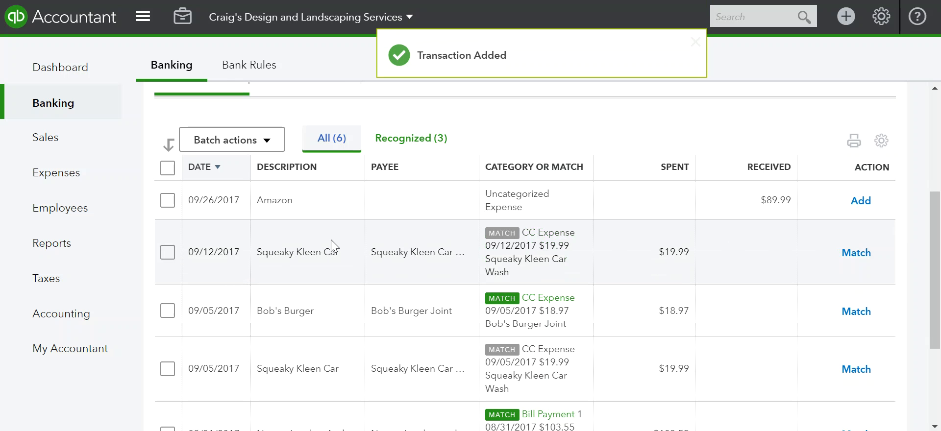
# Examine the Mastercard transactions already in QuickBooks to check the added Lara's Lamination entry and its rule.
pyautogui.scroll(5, 331, 244)
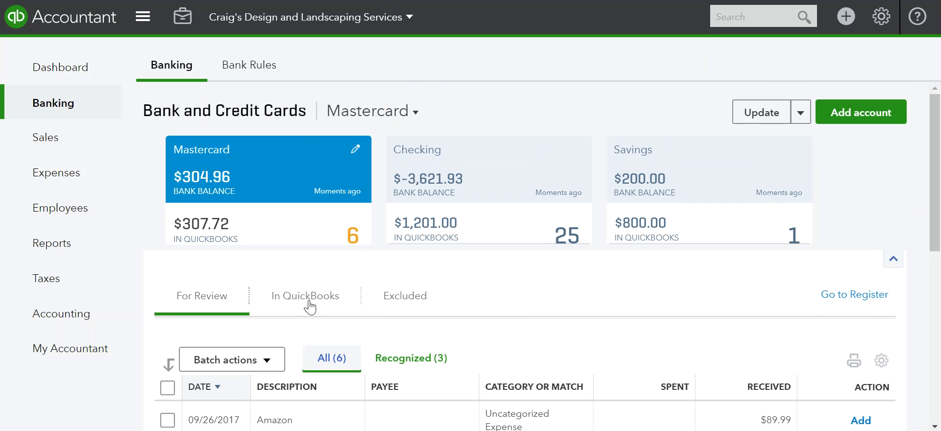
pyautogui.click(310, 297)
pyautogui.scroll(-2, 311, 323)
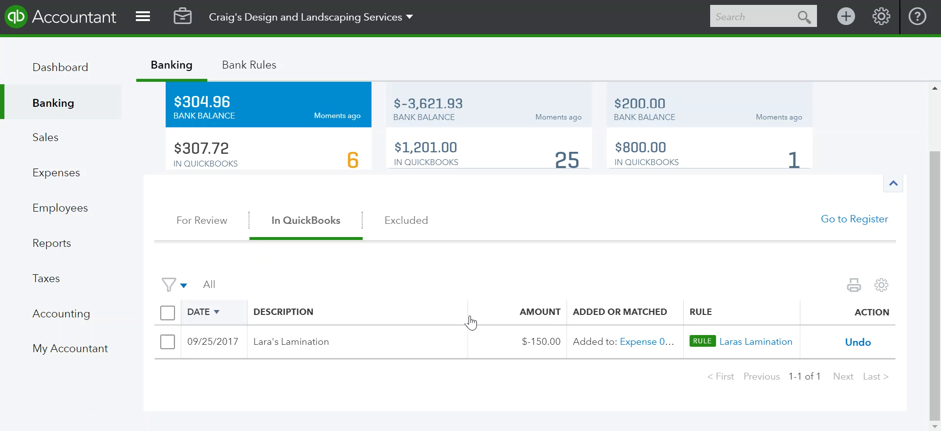
# Widen the Added or Matched column and inspect the expense record linked to the Lara's Lamination transaction, leaving it unedited.
pyautogui.moveTo(468, 315); pyautogui.dragTo(397, 324)
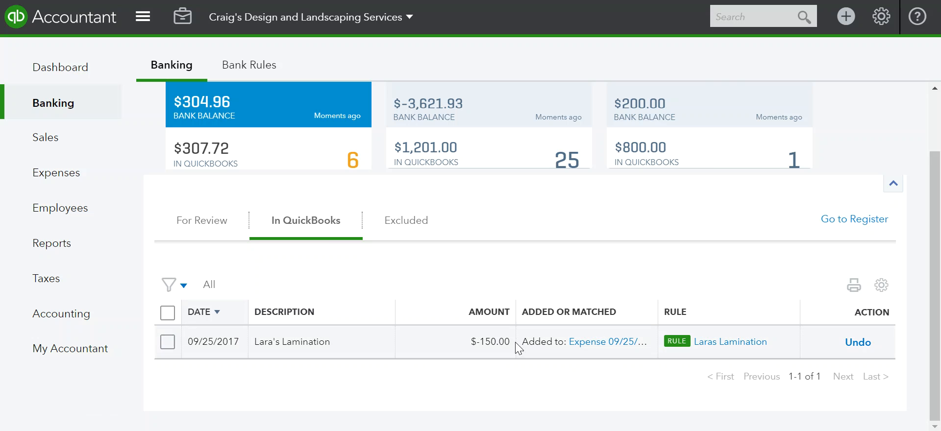
pyautogui.click(596, 347)
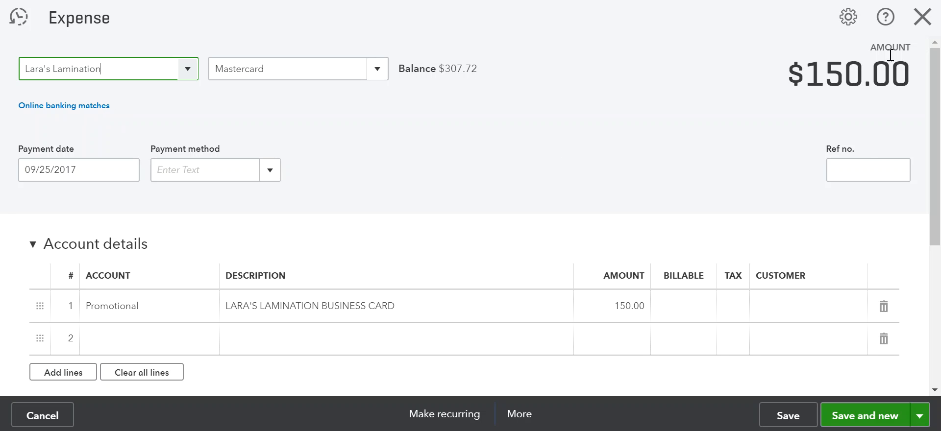
pyautogui.click(922, 30)
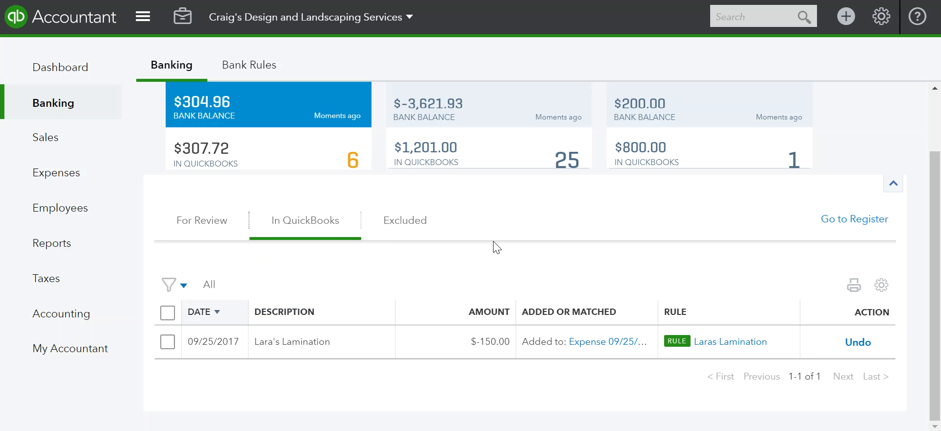
# Undo the added Lara's Lamination transaction and add it to the books again from the Mastercard review list.
pyautogui.click(859, 344)
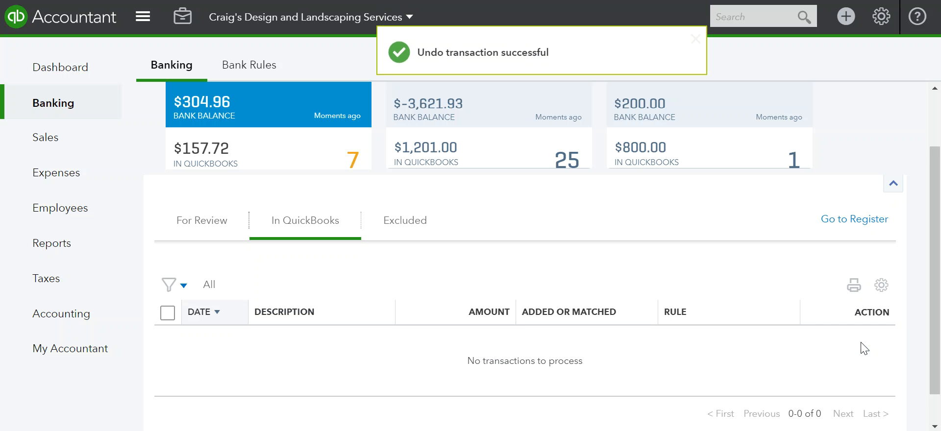
pyautogui.click(201, 226)
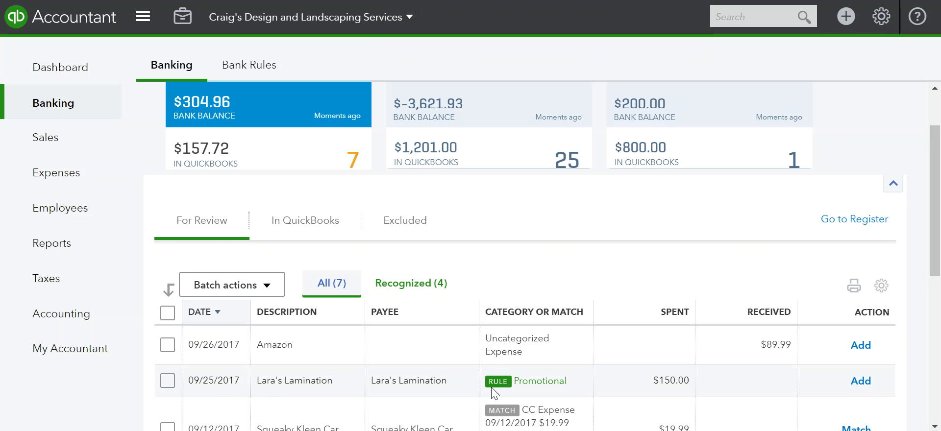
pyautogui.click(861, 382)
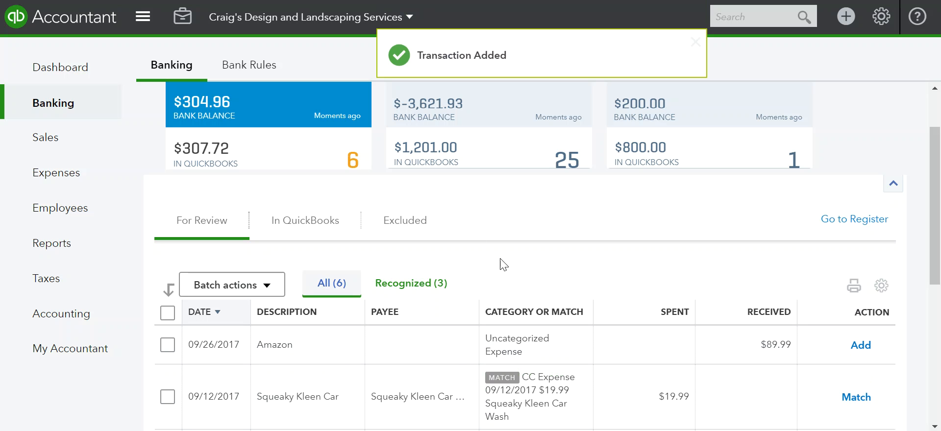
# Run the Profit and Loss report and dismiss the report customization tour.
pyautogui.click(53, 248)
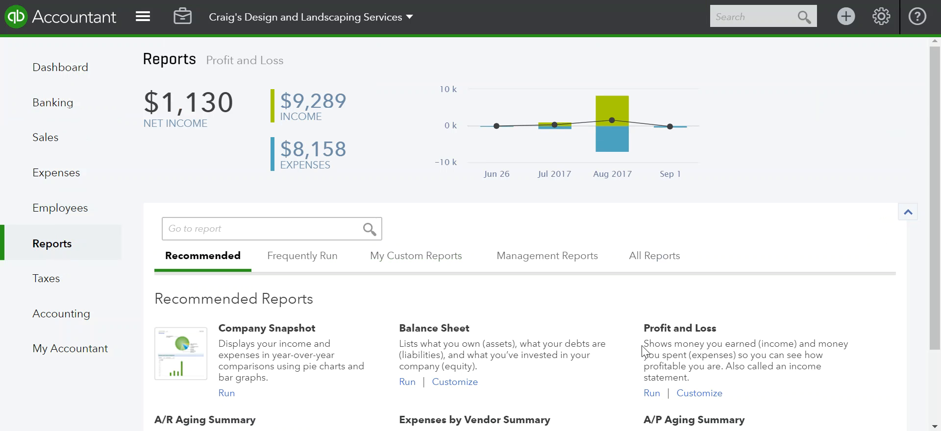
pyautogui.click(679, 338)
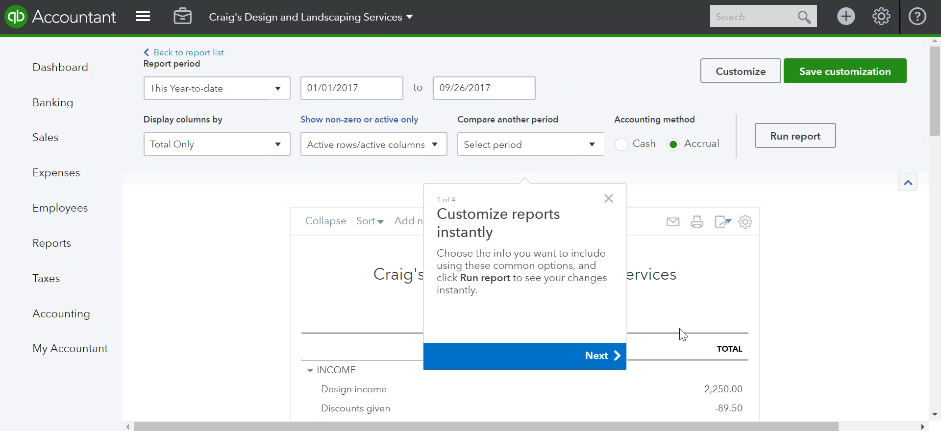
pyautogui.click(609, 199)
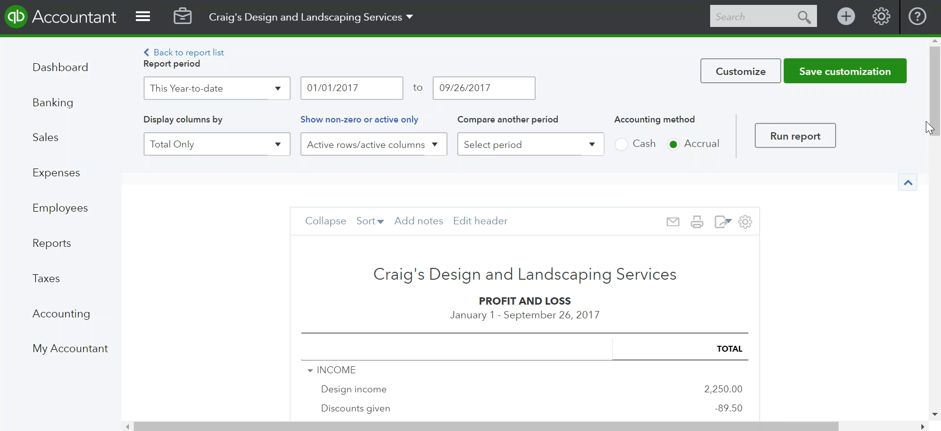
# Inspect the transactions behind the report's Promotional expense amount and return to the report summary.
pyautogui.moveTo(935, 111); pyautogui.dragTo(940, 309)
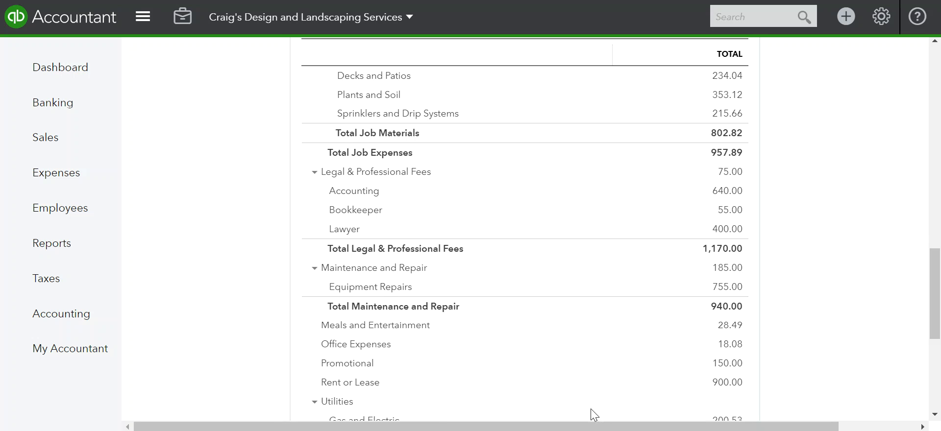
pyautogui.click(720, 368)
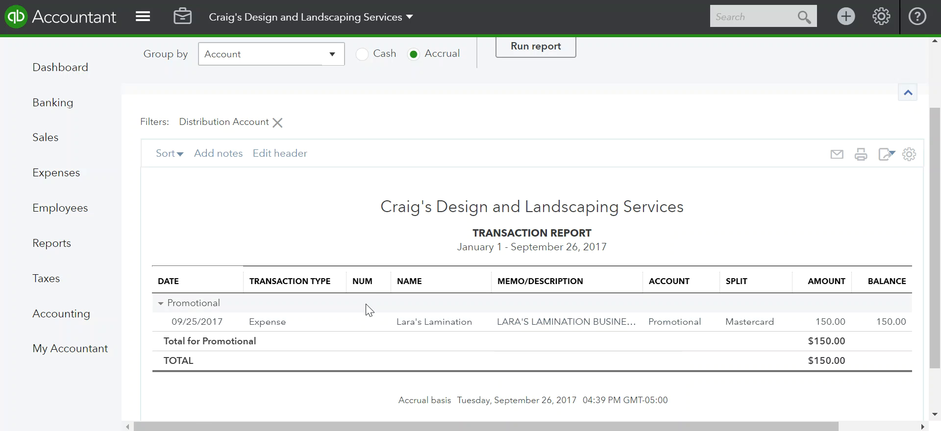
pyautogui.scroll(2, 364, 298)
pyautogui.scroll(1, 581, 236)
pyautogui.click(185, 53)
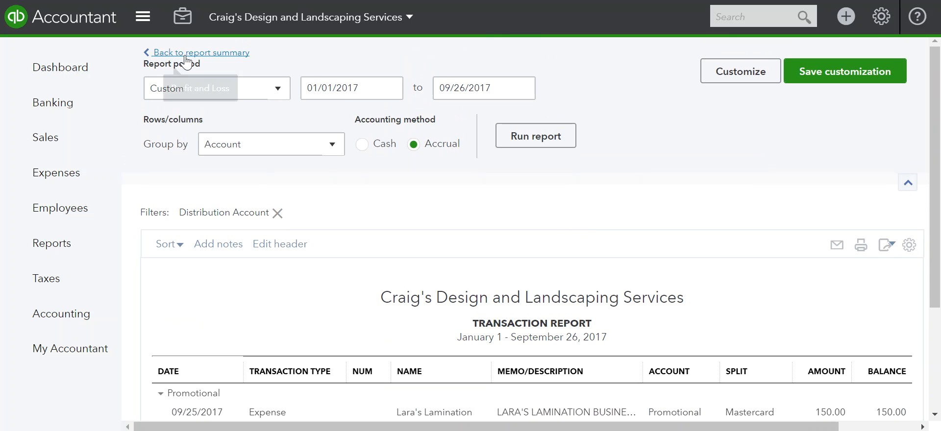
# Review and re-save the Laras Lamination bank rule, and look through its further actions without choosing one.
pyautogui.click(51, 104)
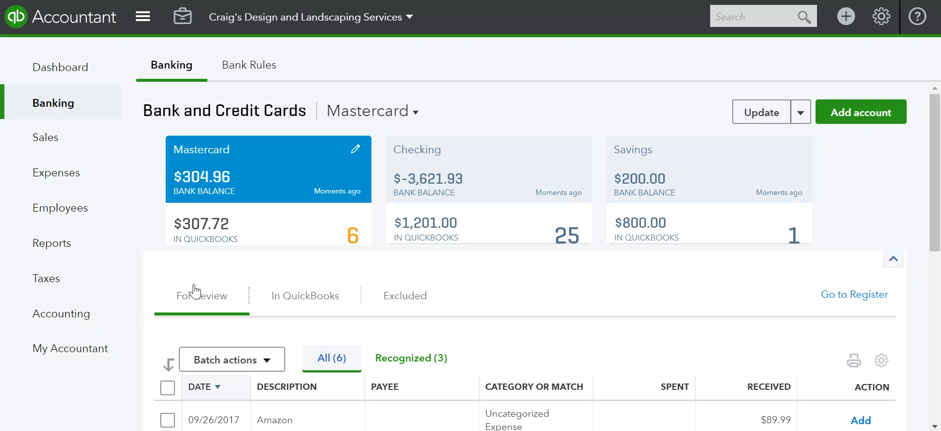
pyautogui.click(252, 73)
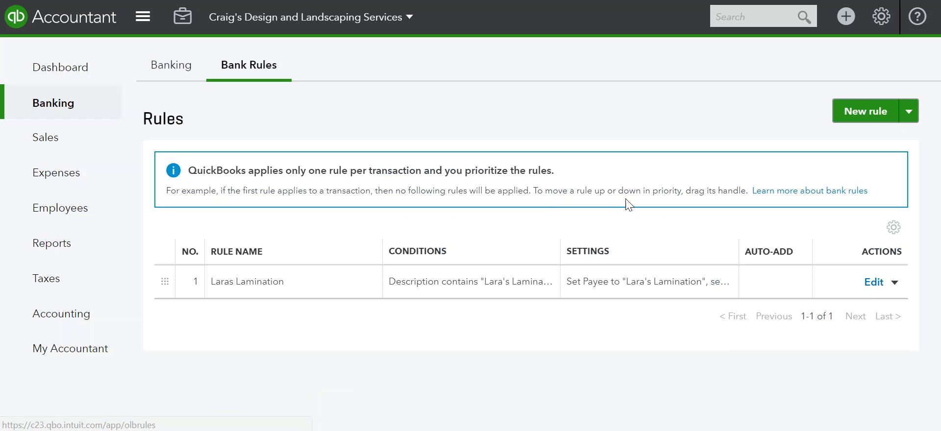
pyautogui.click(880, 288)
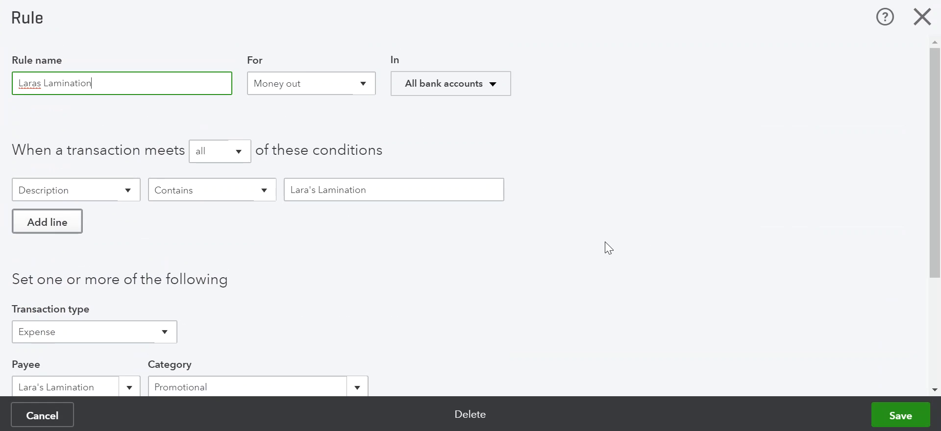
pyautogui.scroll(-2, 608, 248)
pyautogui.scroll(-2, 609, 248)
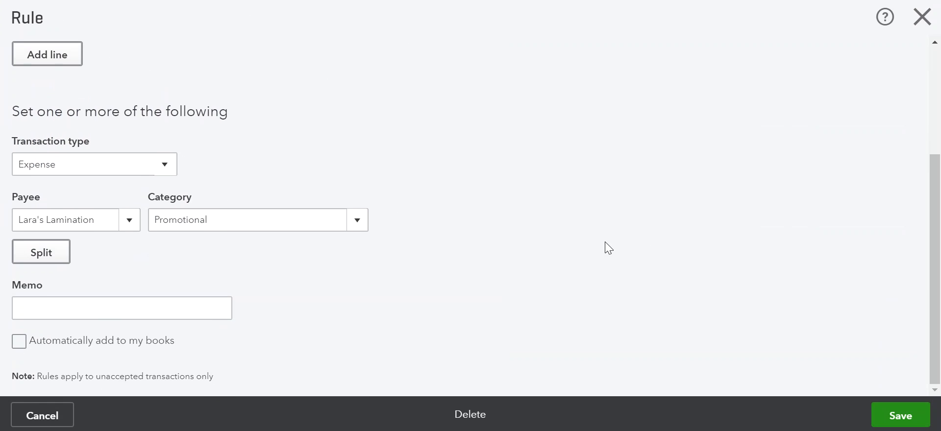
pyautogui.click(899, 414)
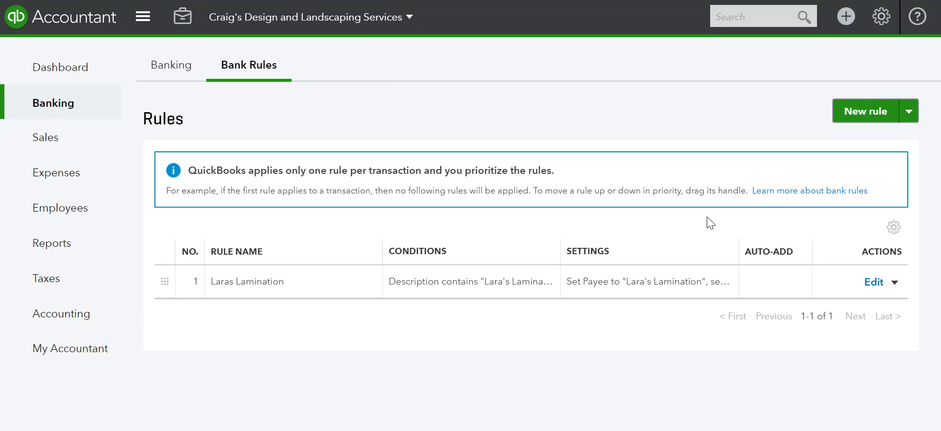
pyautogui.click(895, 287)
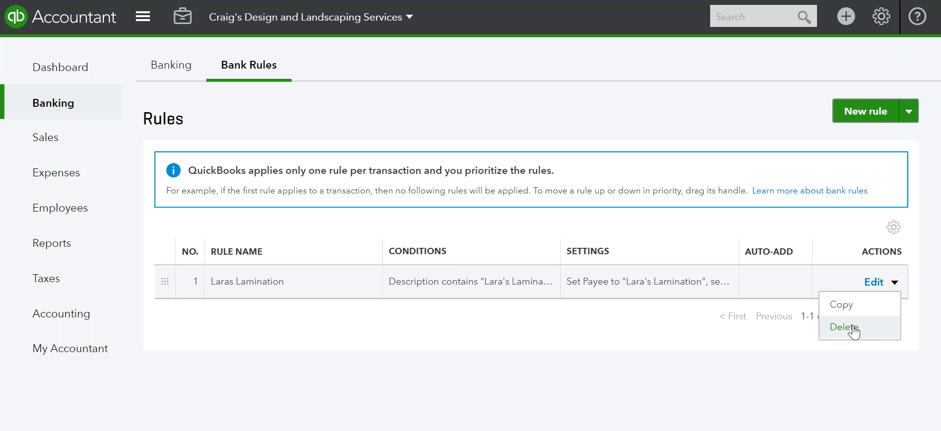
pyautogui.click(711, 325)
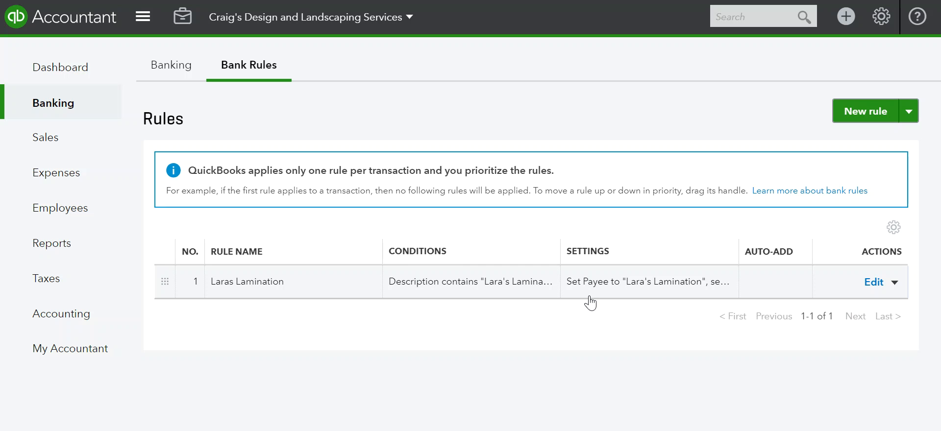